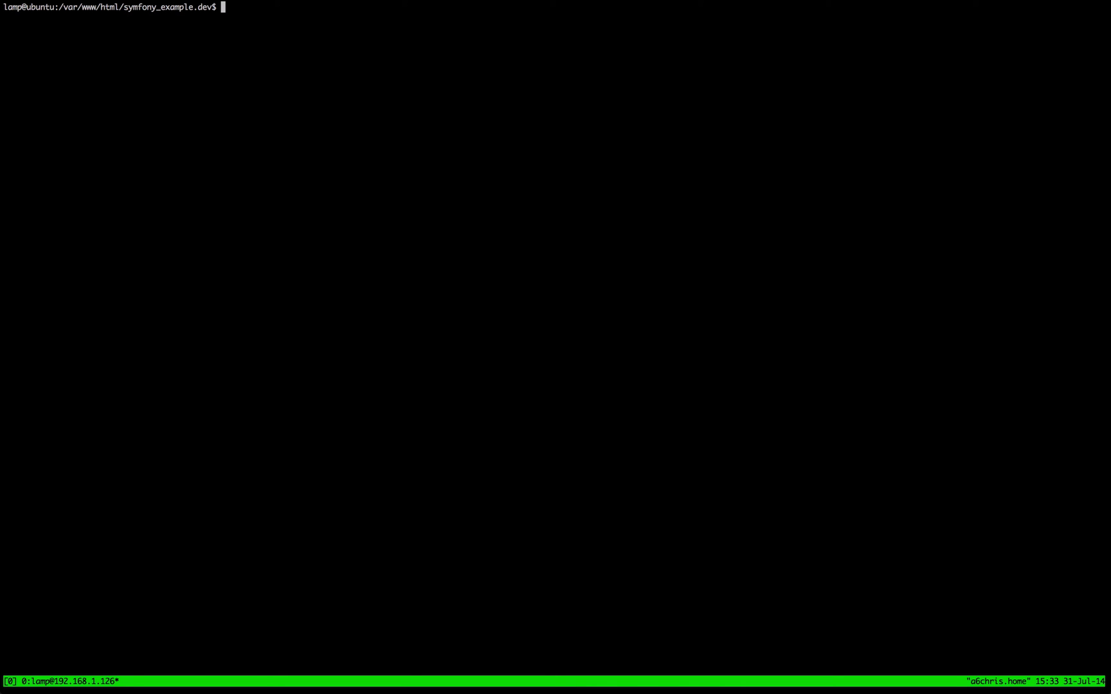
type("php app/co")
type("nsole cach")
type("e:clear")
- Clear the Symfony cache for the dev environment, then for test with --env=test
key("Return")
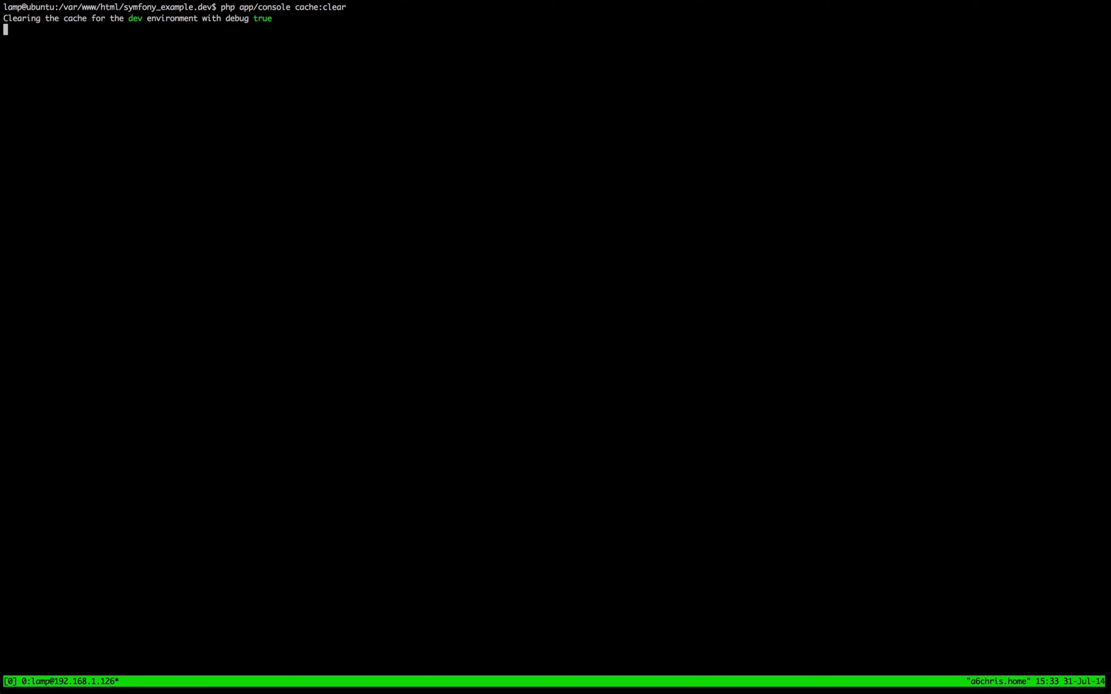
key("Up")
type("-")
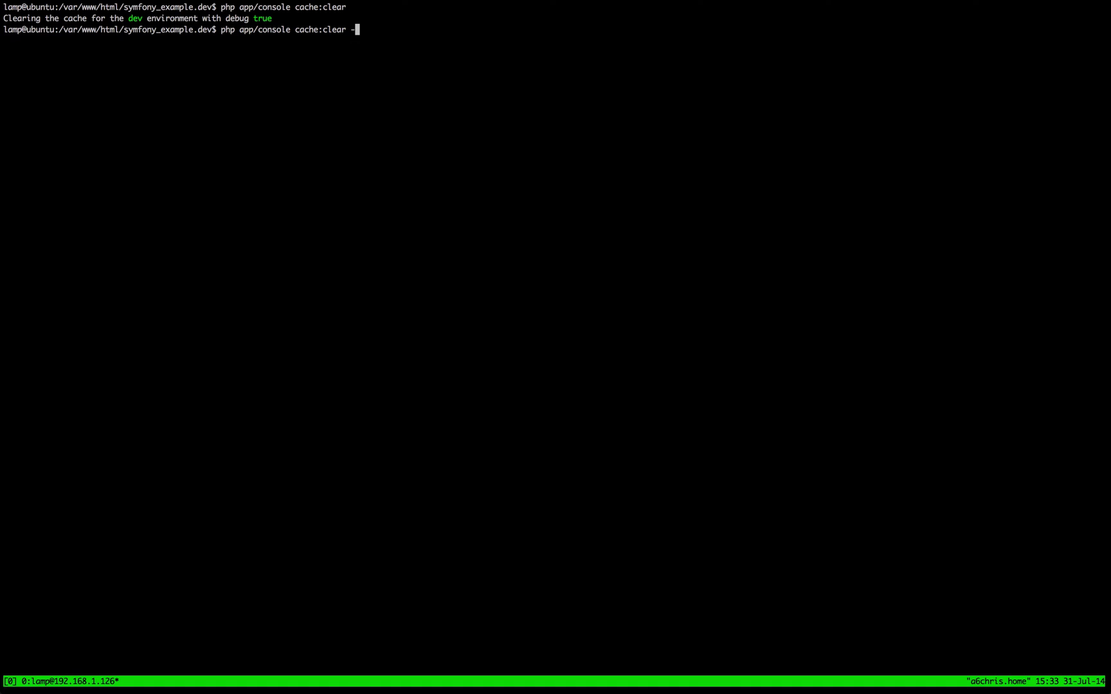
type("-env=test")
key("Return")
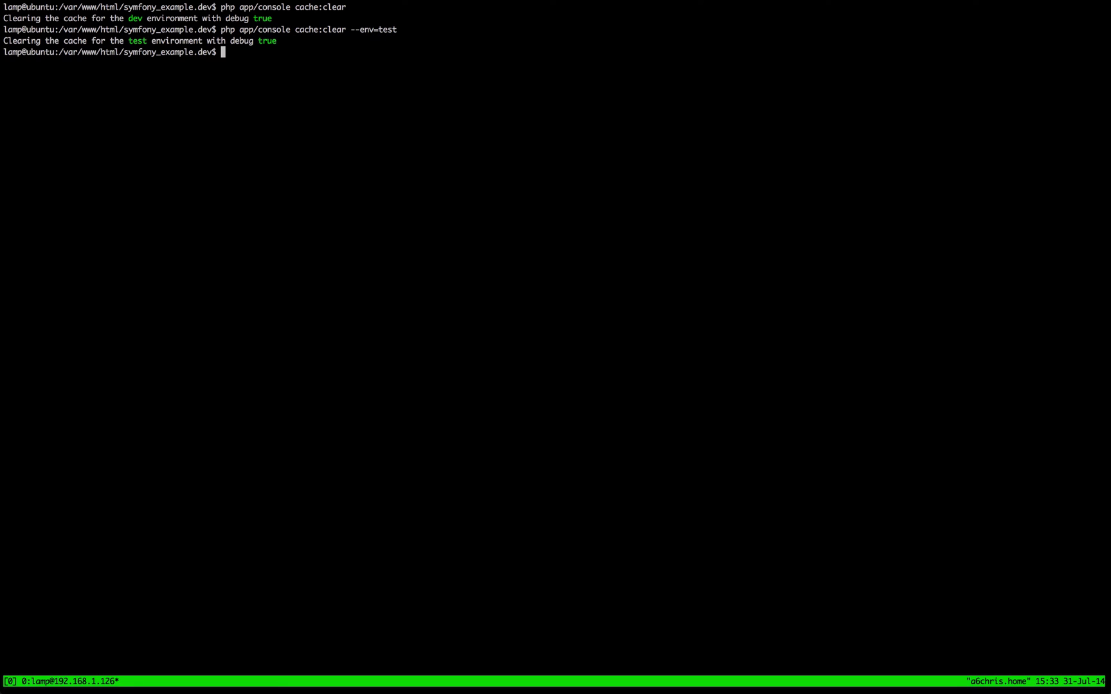
- Clear the dev cache again using the abbreviated 'ca:c' command
key("Up")
key("BackSpace")
key("BackSpace")
key("BackSpace")
key("BackSpace")
key("BackSpace")
key("BackSpace")
key("BackSpace")
key("BackSpace")
key("BackSpace")
key("BackSpace")
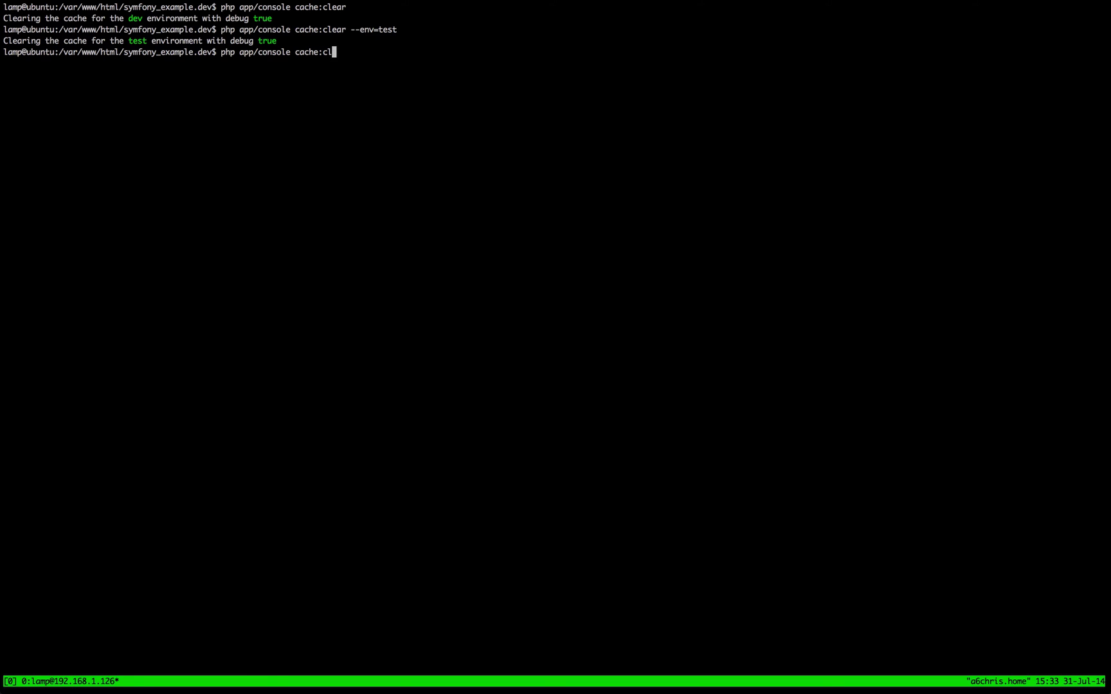
key("BackSpace")
key("BackSpace")
key("BackSpace")
type(":c")
key("Return")
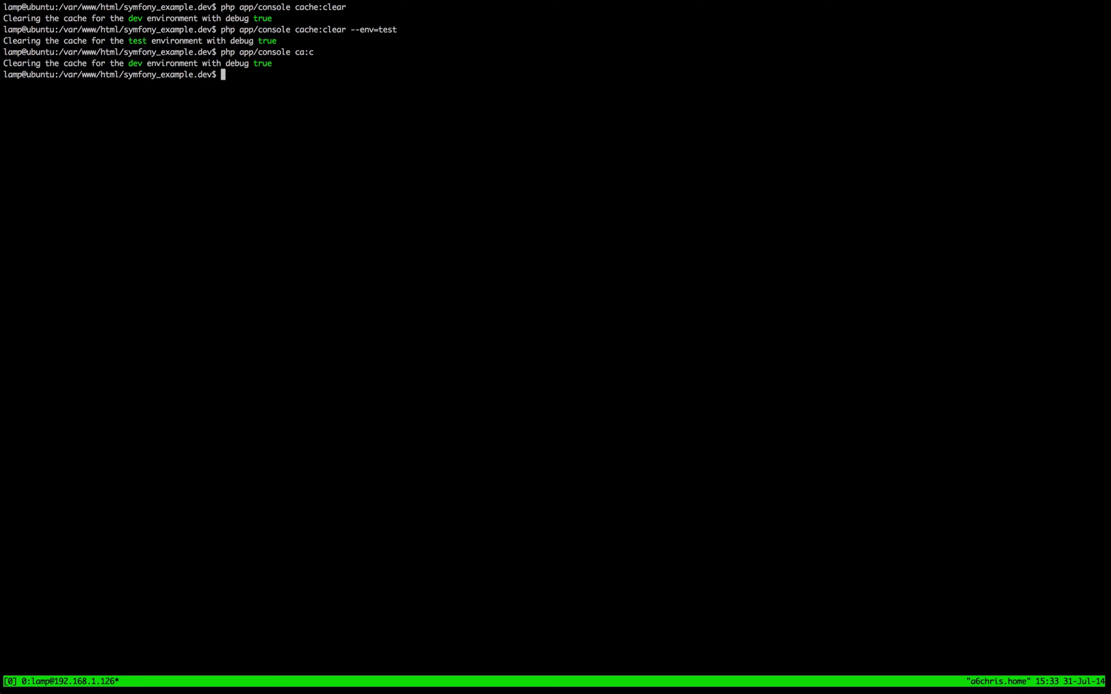
- Change the recalled command to 'php app/console list' and run it to show all commands
key("Up")
key("BackSpace")
key("BackSpace")
key("BackSpace")
key("BackSpace")
type("ca")
key("BackSpace")
key("BackSpace")
type("l")
type("ist")
key("Return")
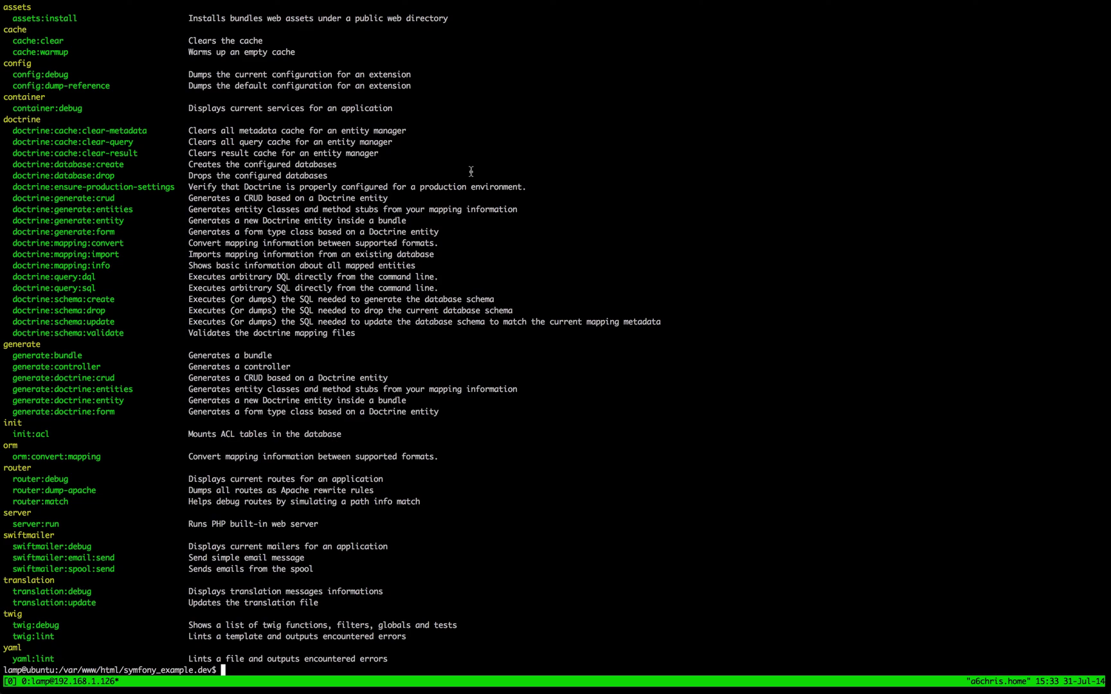
scroll(471, 173, "up", 3)
scroll(470, 171, "up", 1)
scroll(471, 172, "up", 2)
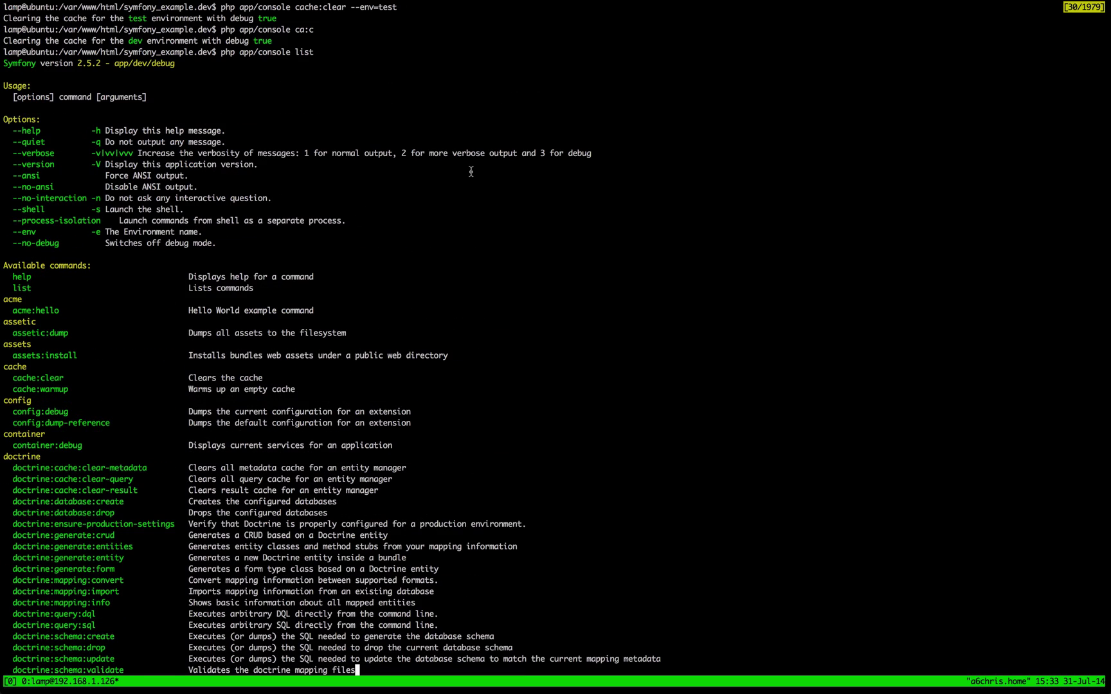
scroll(470, 171, "down", 1)
scroll(471, 171, "down", 4)
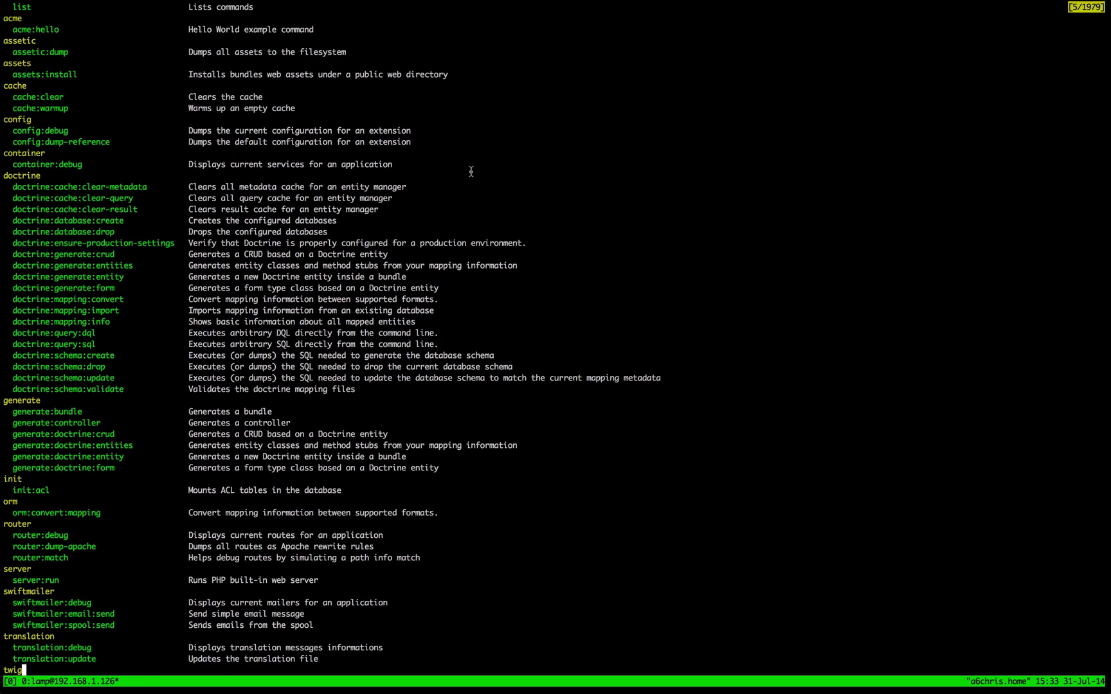
scroll(470, 171, "down", 1)
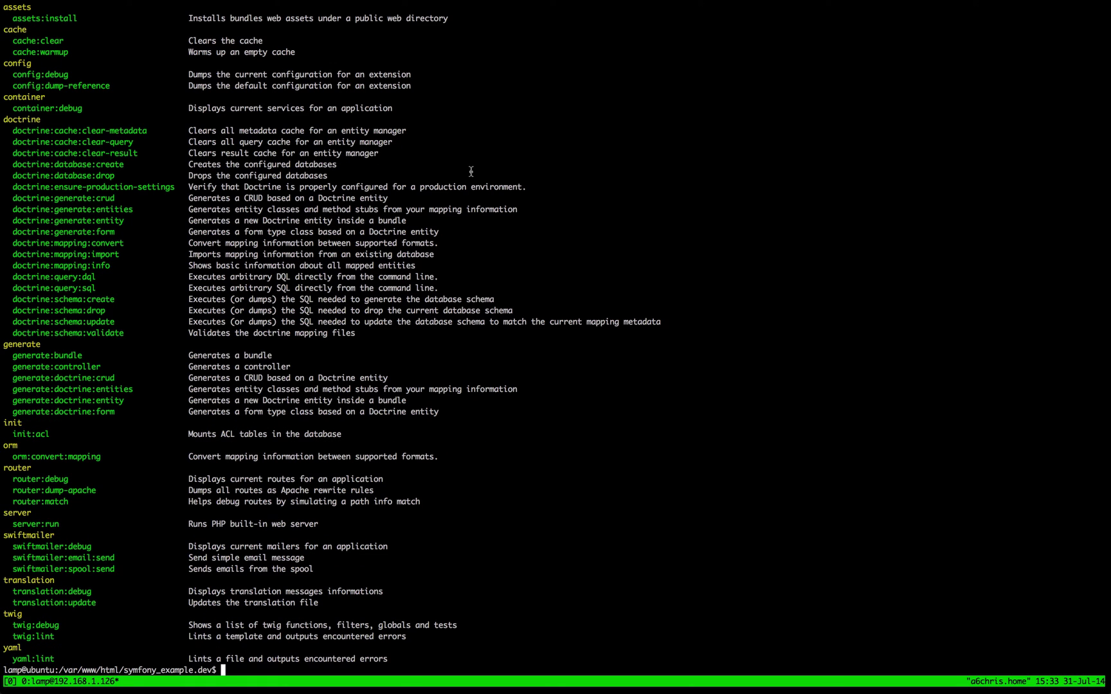
type("php a")
type("pp/console ")
type("-s")
- In the Symfony shell, run list, 'cache:clear' and 'ca:cl', then exit to bash
key("Return")
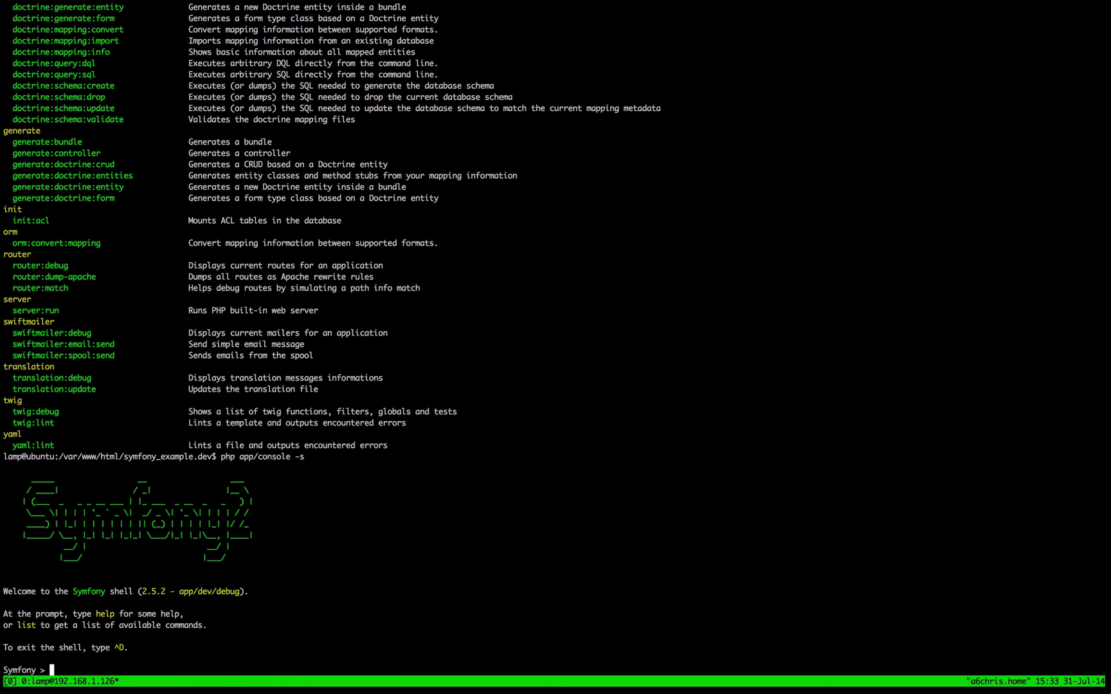
type("list")
key("Return")
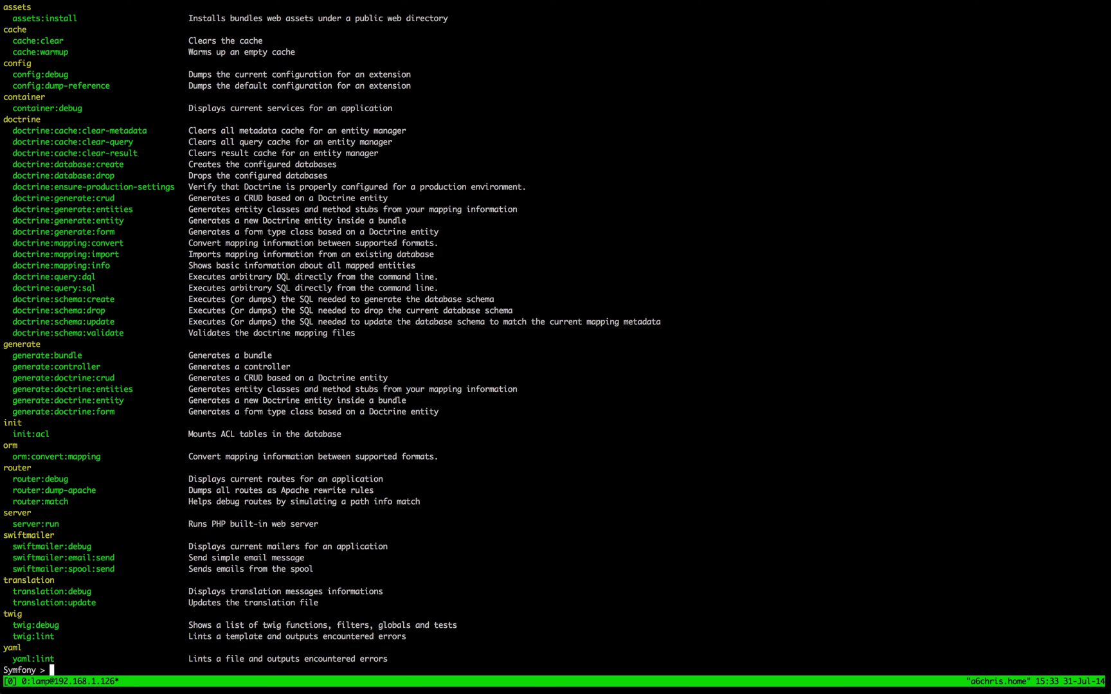
type("cach")
type("e:clear")
key("Return")
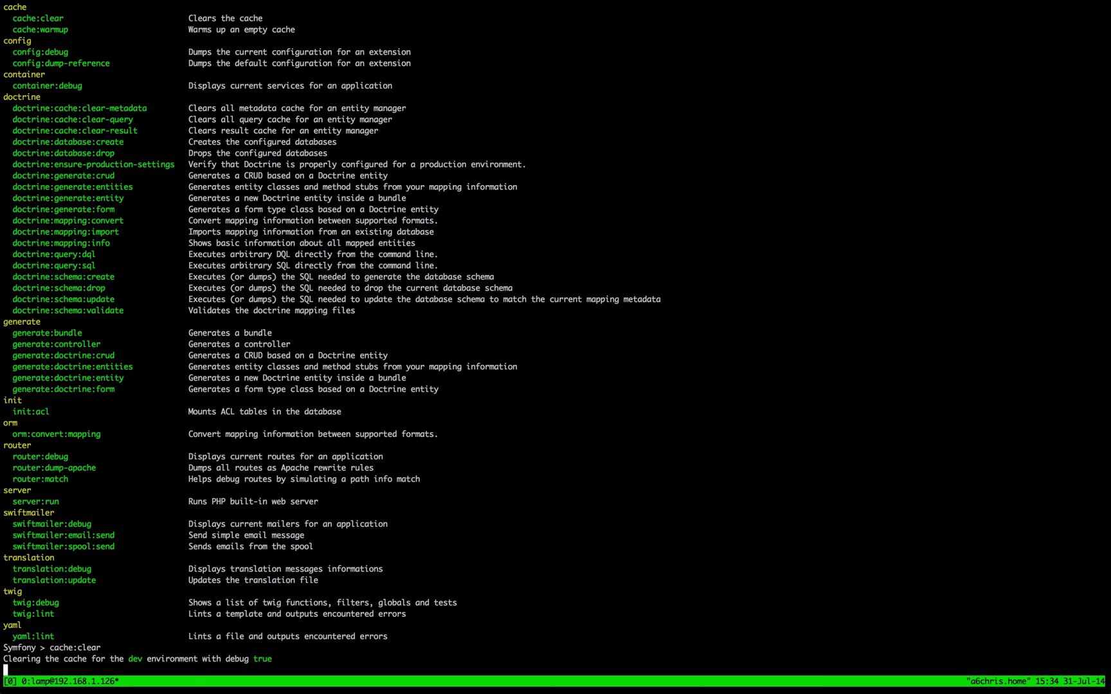
type("ca")
type(":cl")
key("Return")
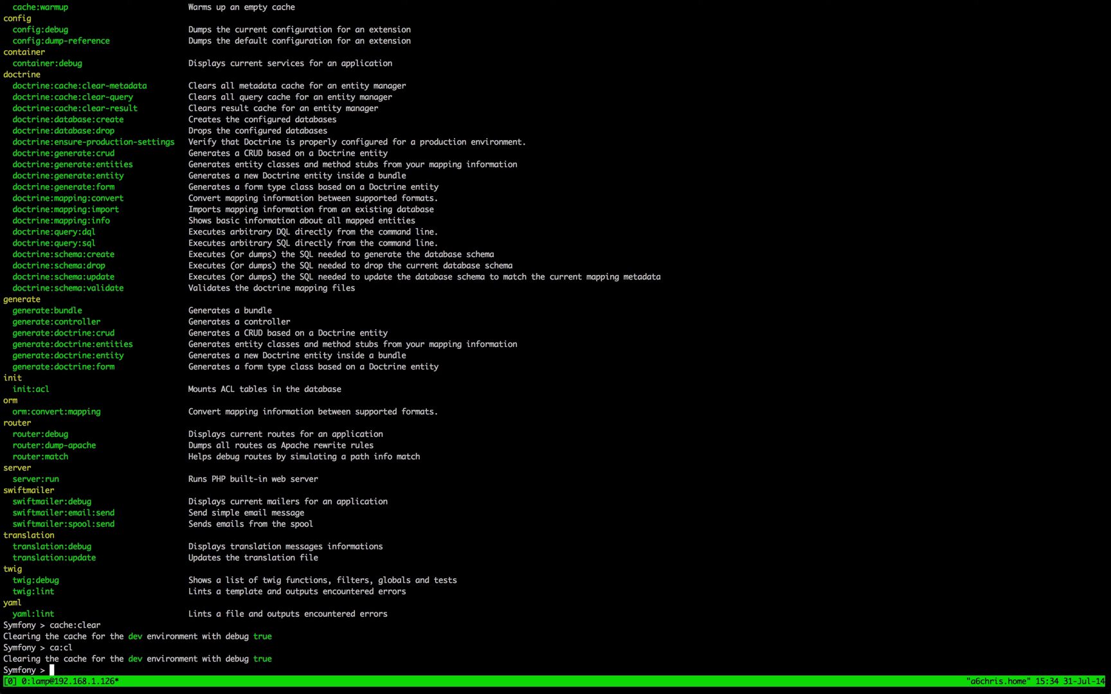
key("ctrl+d")
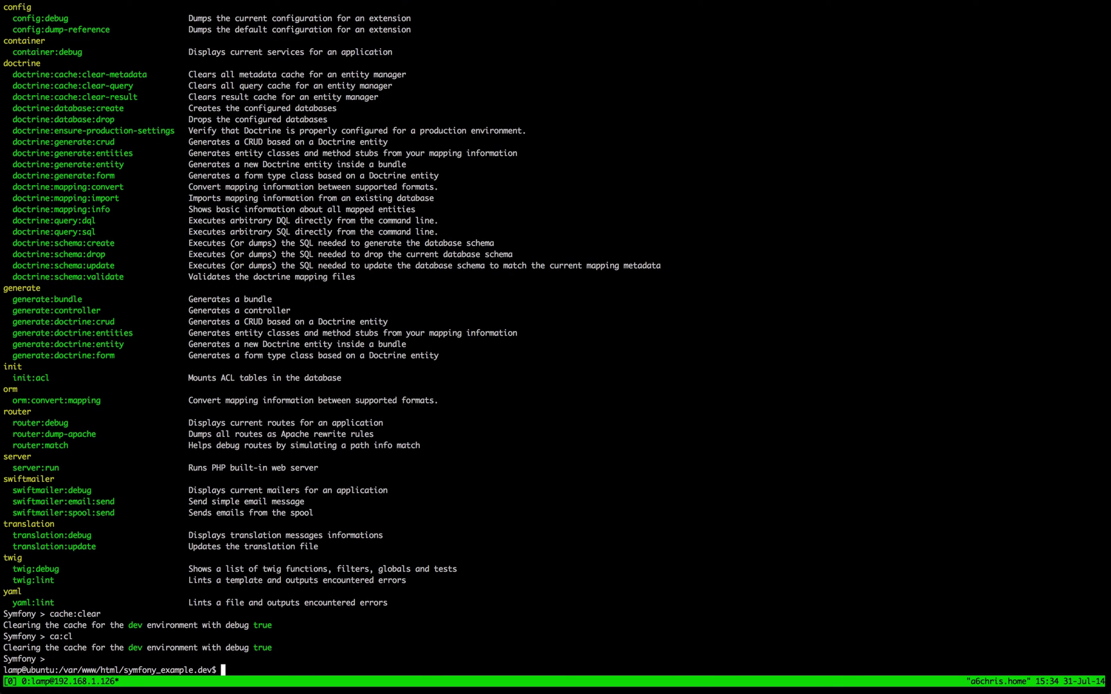
type("php app/console")
- Wipe the screen with clear and recall 'php app/console', dropping the -s option
key("BackSpace")
key("BackSpace")
key("BackSpace")
key("BackSpace")
key("BackSpace")
key("BackSpace")
key("BackSpace")
key("BackSpace")
key("BackSpace")
key("BackSpace")
type("clear")
key("Return")
type("clear")
key("Up")
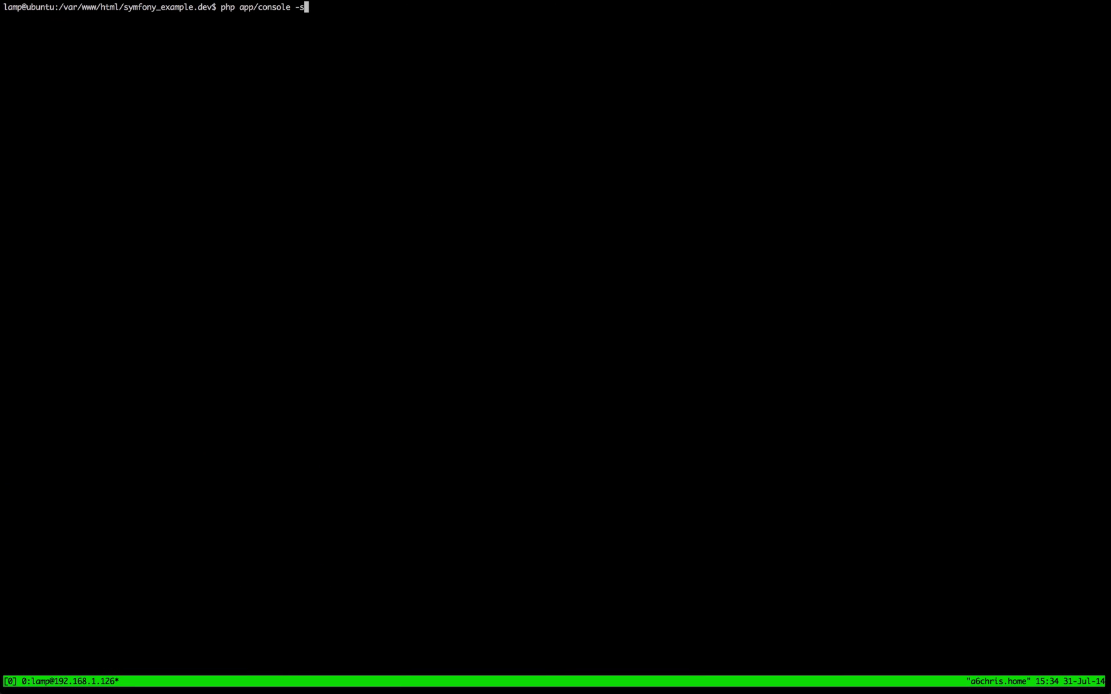
key("BackSpace")
key("BackSpace")
key("BackSpace")
type("container:deb")
- Run 'container:debug', trim the line back to 'php app/console', and browse the service list in copy mode
key("Return")
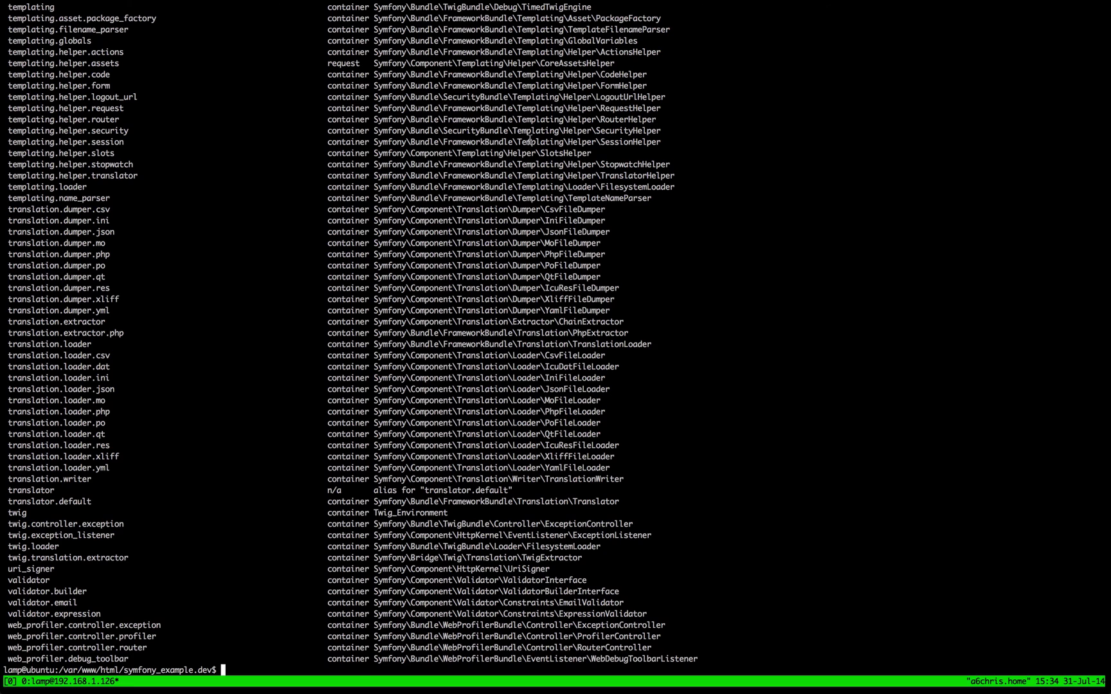
key("Up")
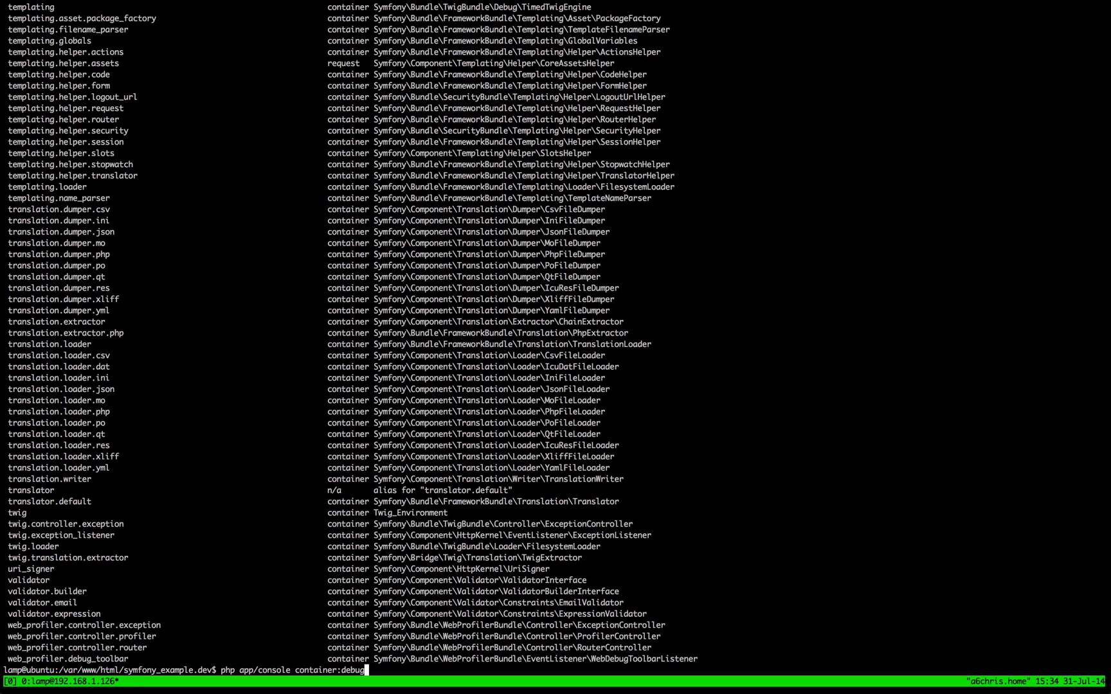
key("BackSpace")
key("BackSpace")
key("BackSpace")
key("BackSpace")
key("BackSpace")
key("BackSpace")
key("BackSpace")
key("BackSpace")
key("BackSpace")
key("BackSpace")
key("BackSpace")
type("s")
type("ole")
scroll(261, 272, "up", 4)
scroll(264, 273, "up", 2)
scroll(265, 274, "up", 5)
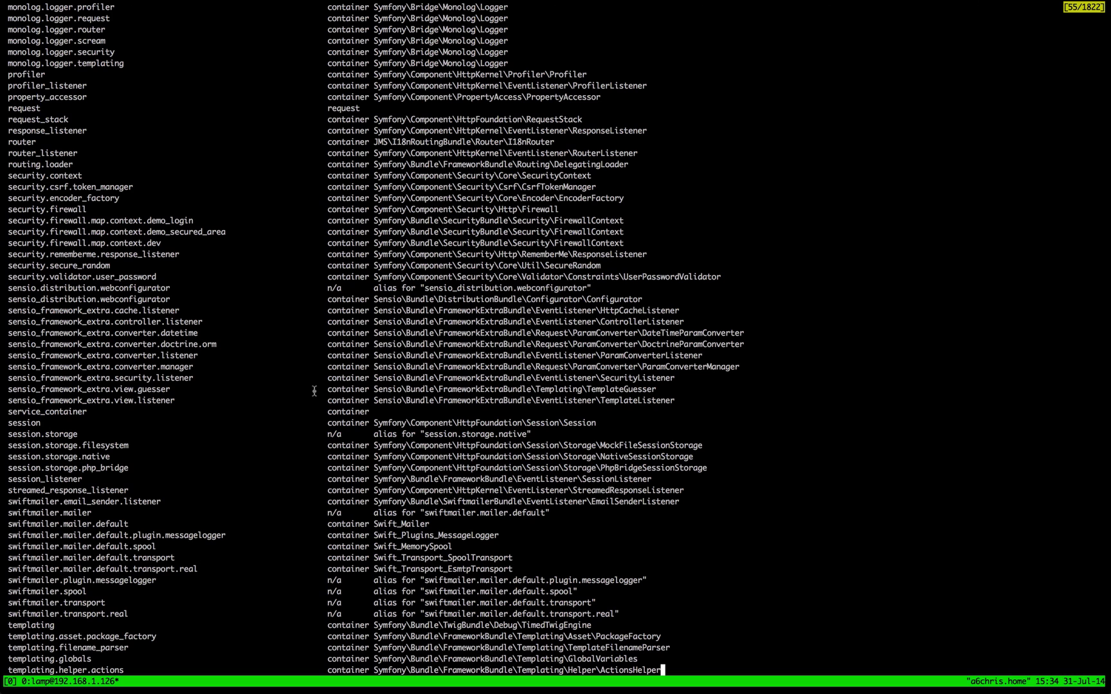
scroll(314, 391, "down", 9)
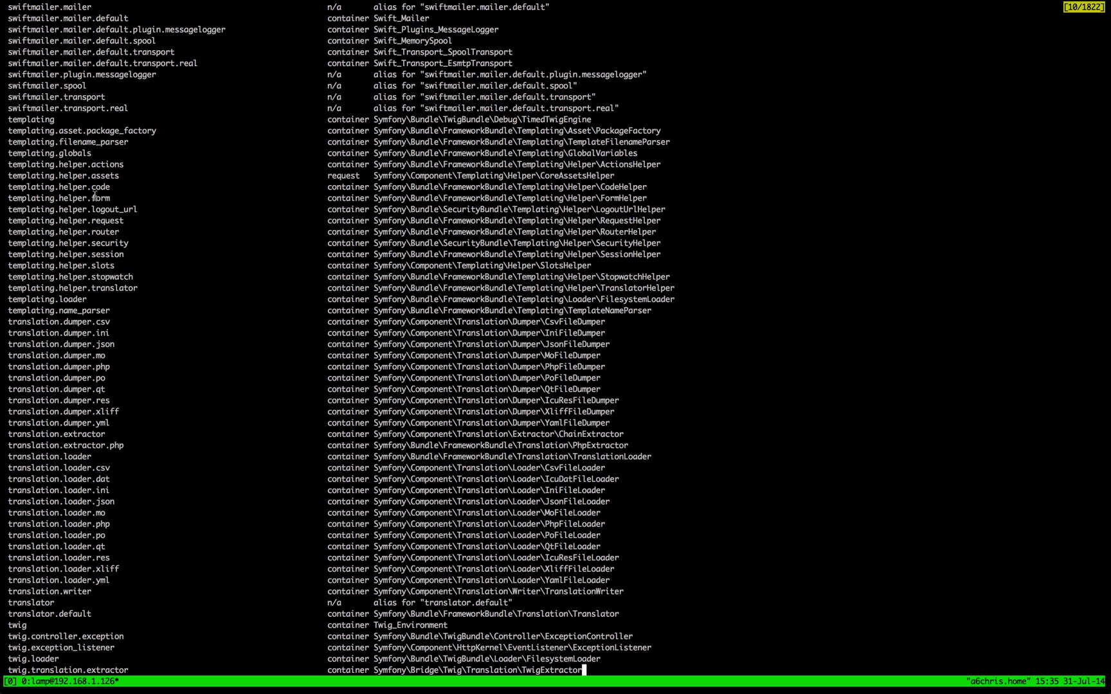
scroll(94, 195, "up", 3)
scroll(93, 196, "up", 2)
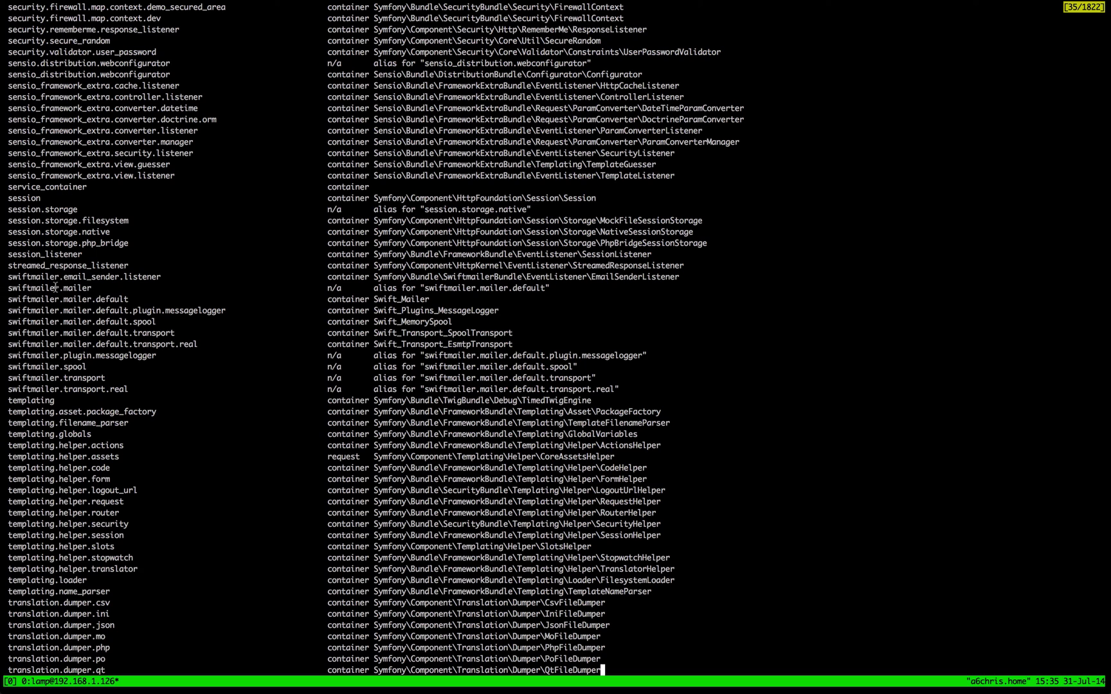
key("q")
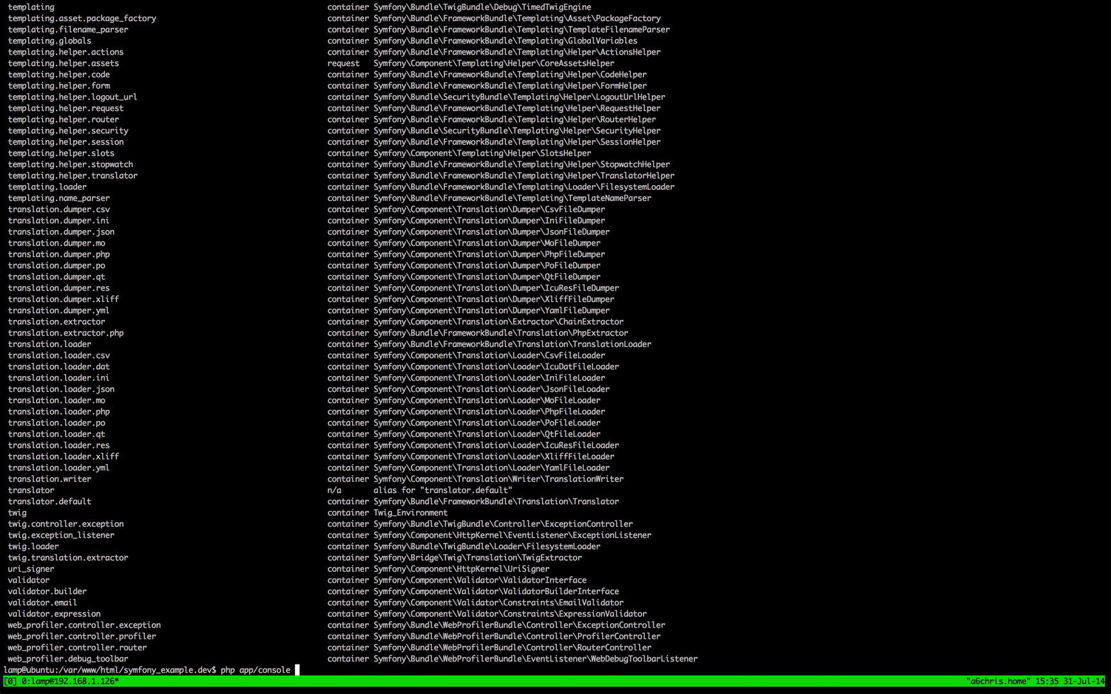
type("router:debug")
- Run 'php app/console router:debug' to list route names, methods and paths
key("Return")
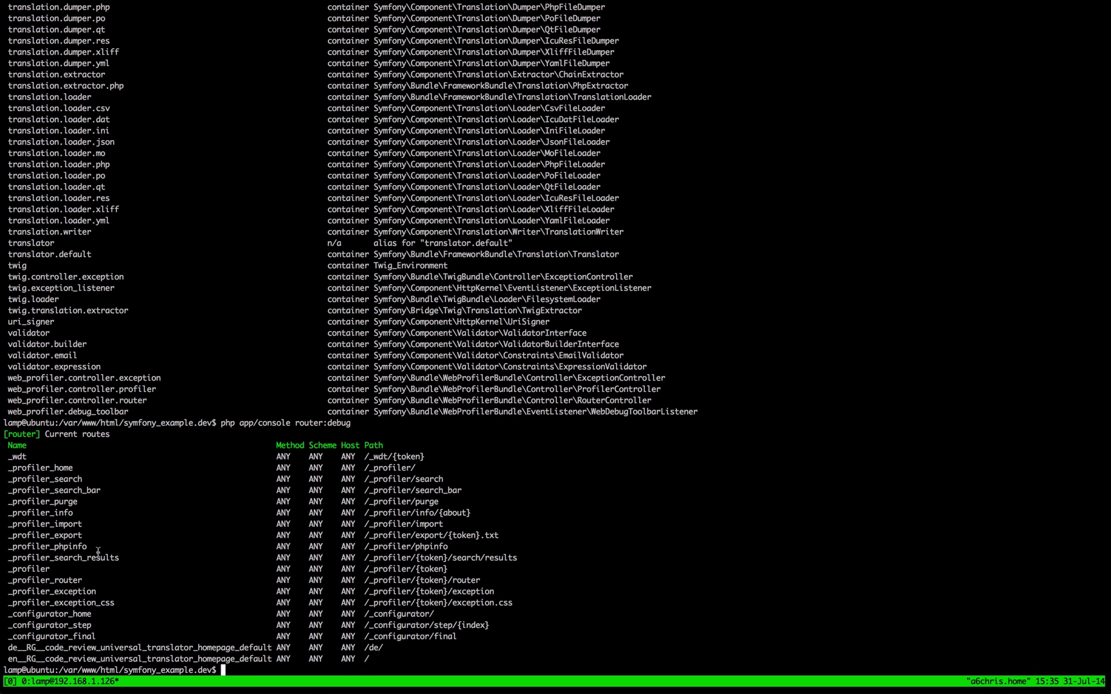